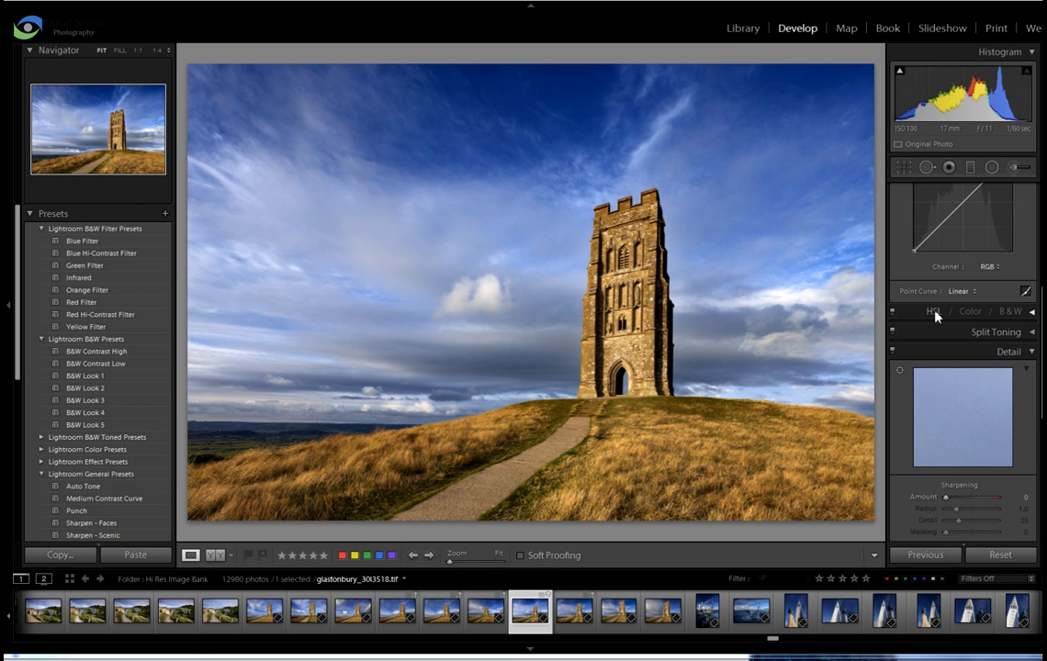
- Convert the tower photo to black and white, briefly switching back to color to compare the two versions
{"action": "left_click", "coordinate": [1032, 312]}
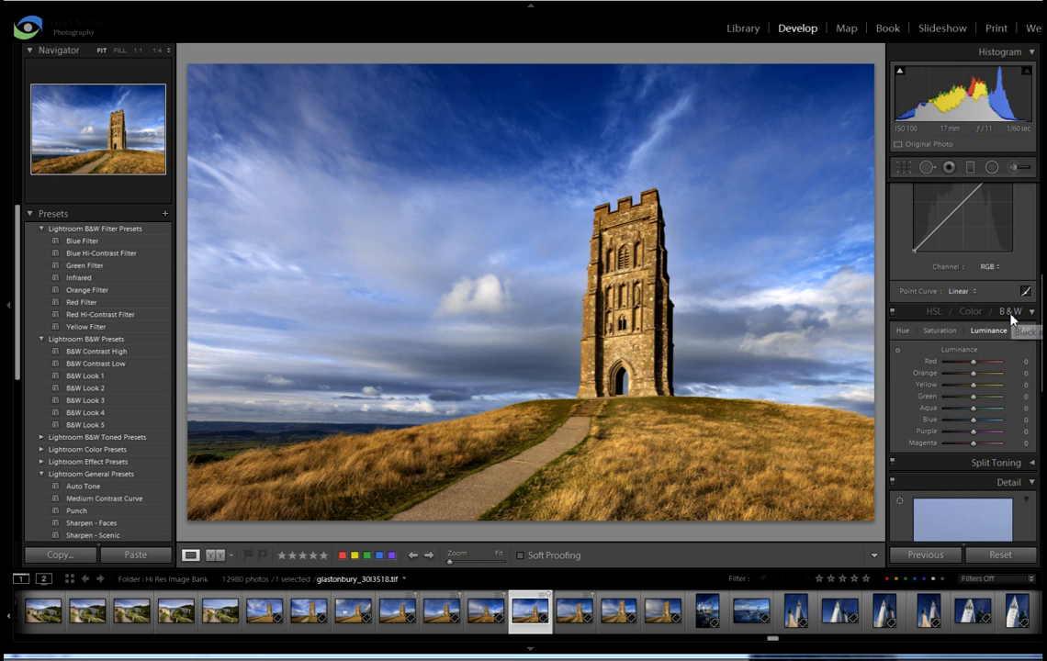
{"action": "left_click", "coordinate": [1010, 312]}
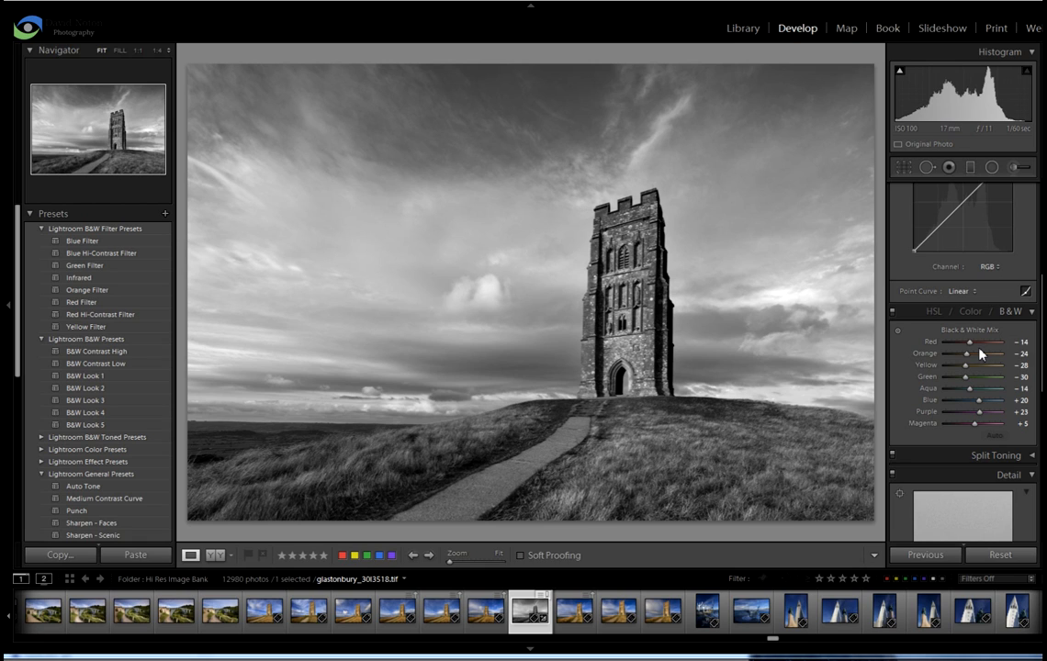
{"action": "left_click", "coordinate": [933, 313]}
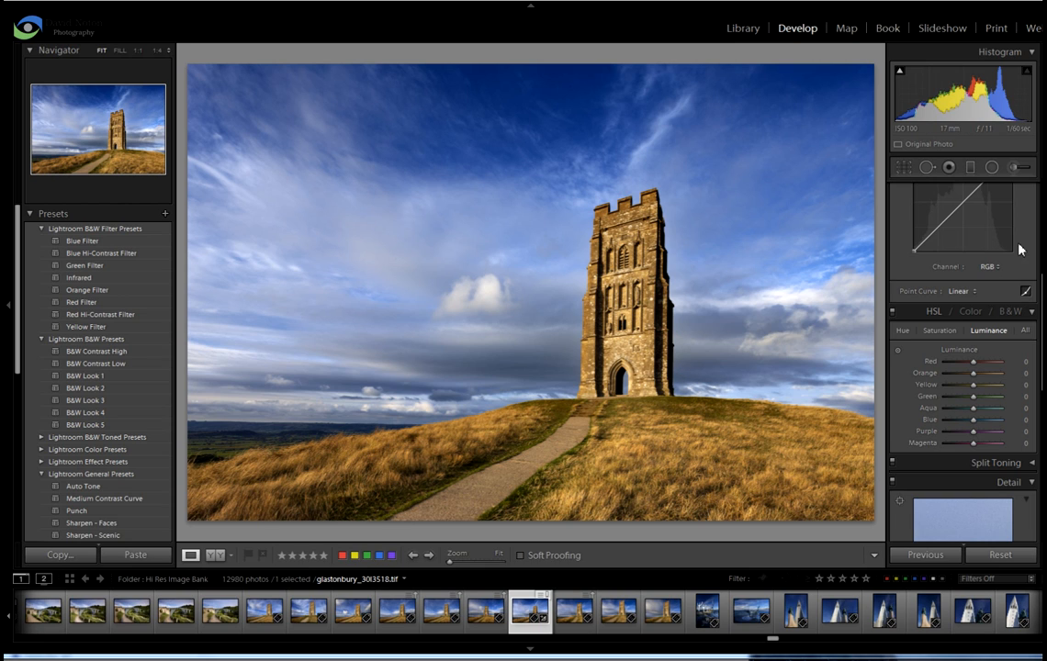
{"action": "left_click", "coordinate": [1010, 312]}
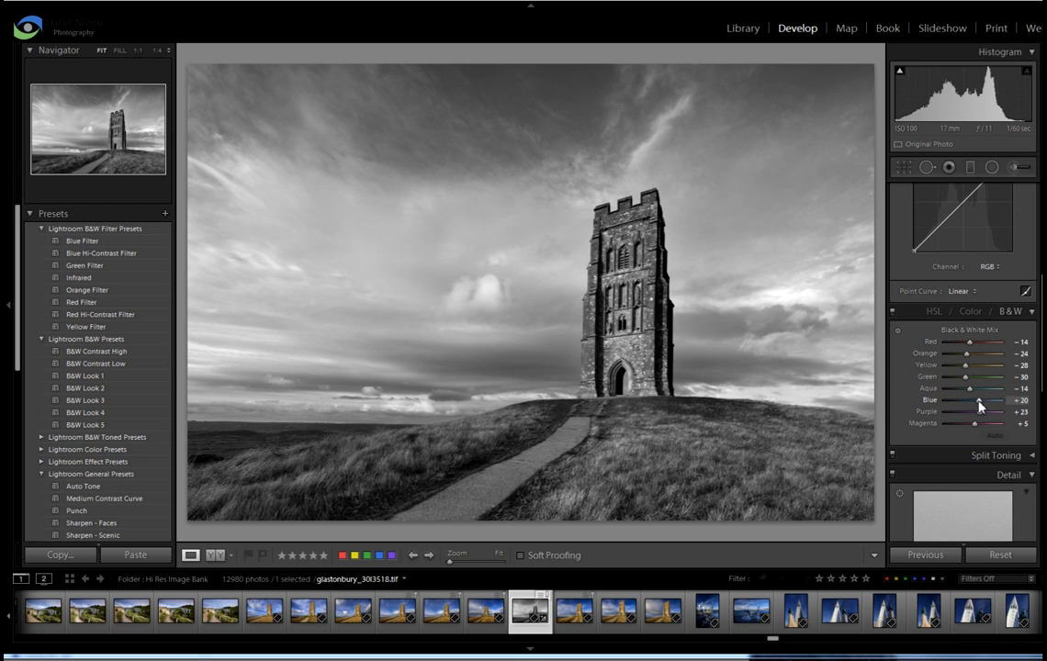
- Set the tower photo's black and white mix to Blue -51, Orange +7 and Yellow +27, and compare before and after
{"action": "left_click_drag", "start_coordinate": [978, 407], "coordinate": [941, 410]}
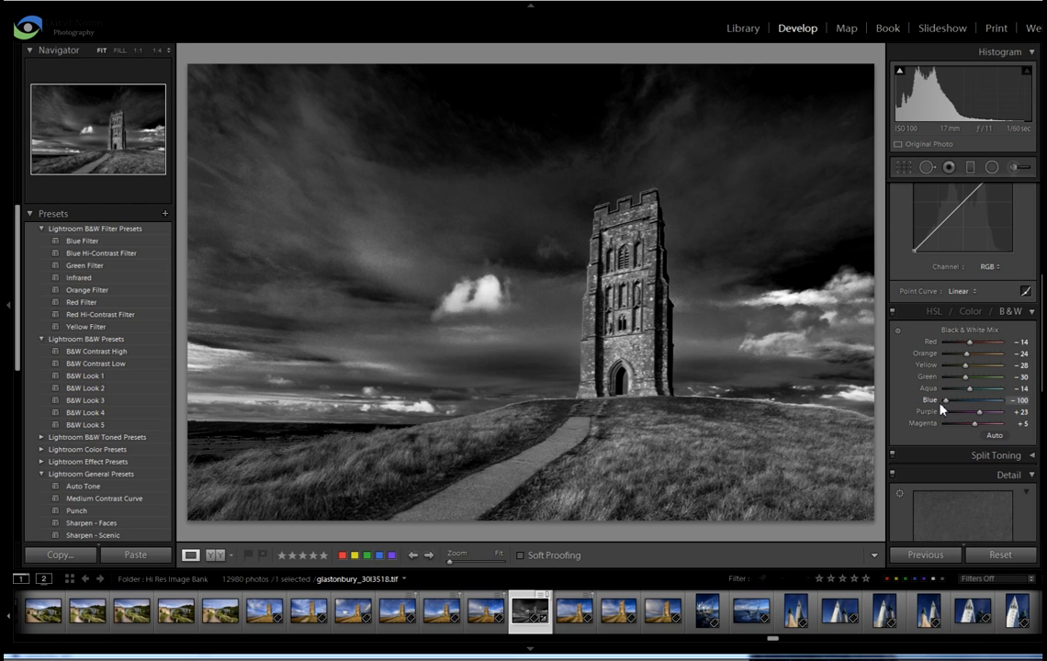
{"action": "left_click_drag", "start_coordinate": [940, 409], "coordinate": [959, 409]}
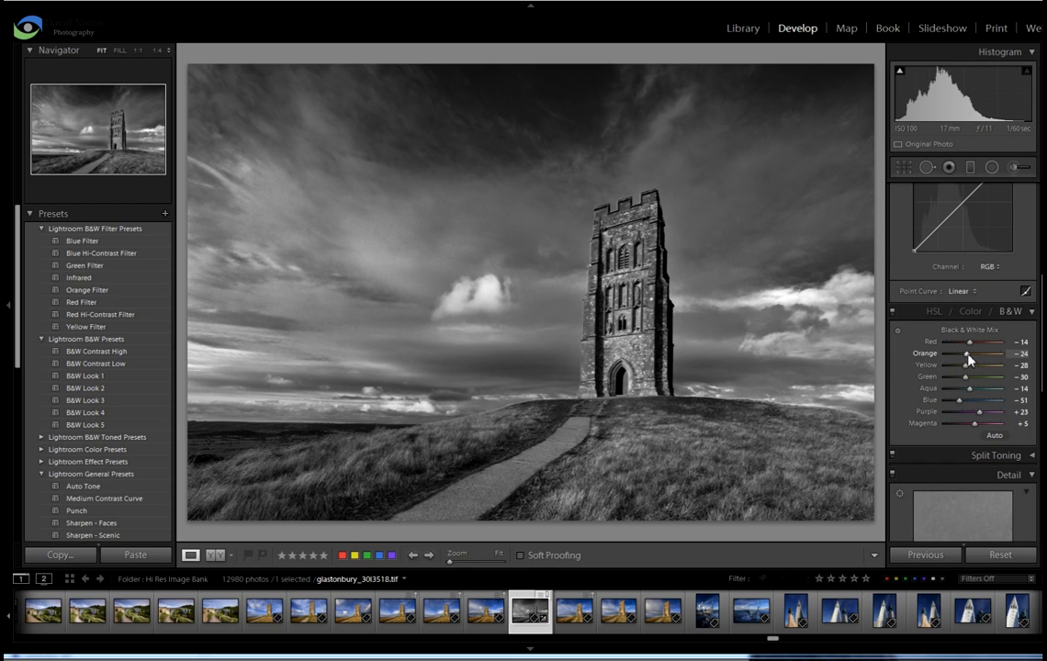
{"action": "mouse_move", "coordinate": [969, 360]}
{"action": "left_mouse_down"}
{"action": "mouse_move", "coordinate": [989, 358]}
{"action": "mouse_move", "coordinate": [975, 361]}
{"action": "mouse_move", "coordinate": [982, 370]}
{"action": "left_mouse_up"}
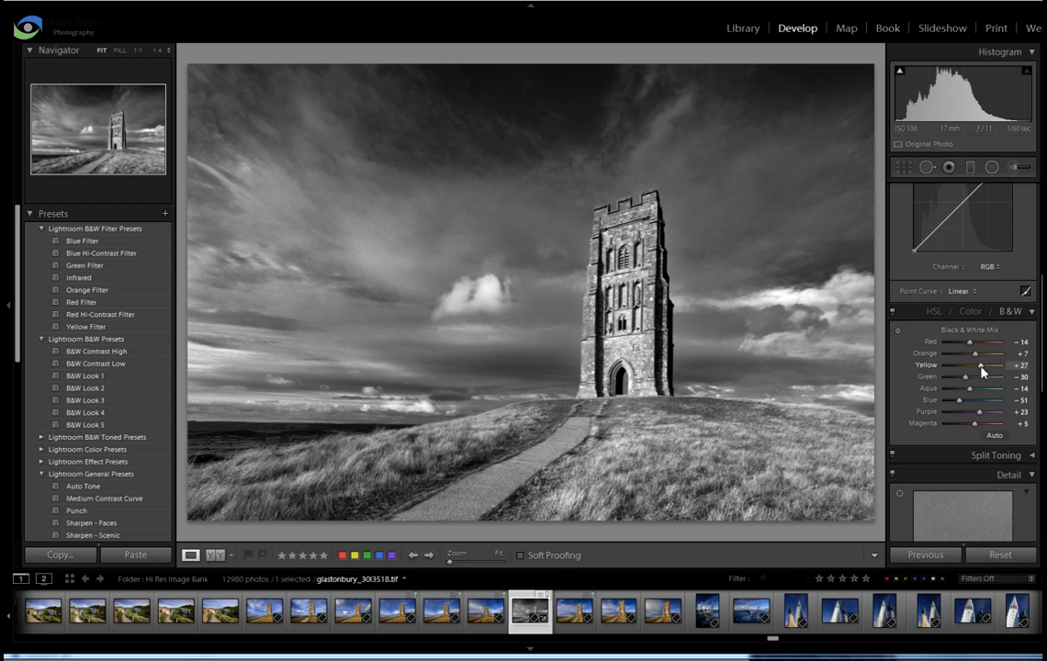
{"action": "left_click", "coordinate": [216, 556]}
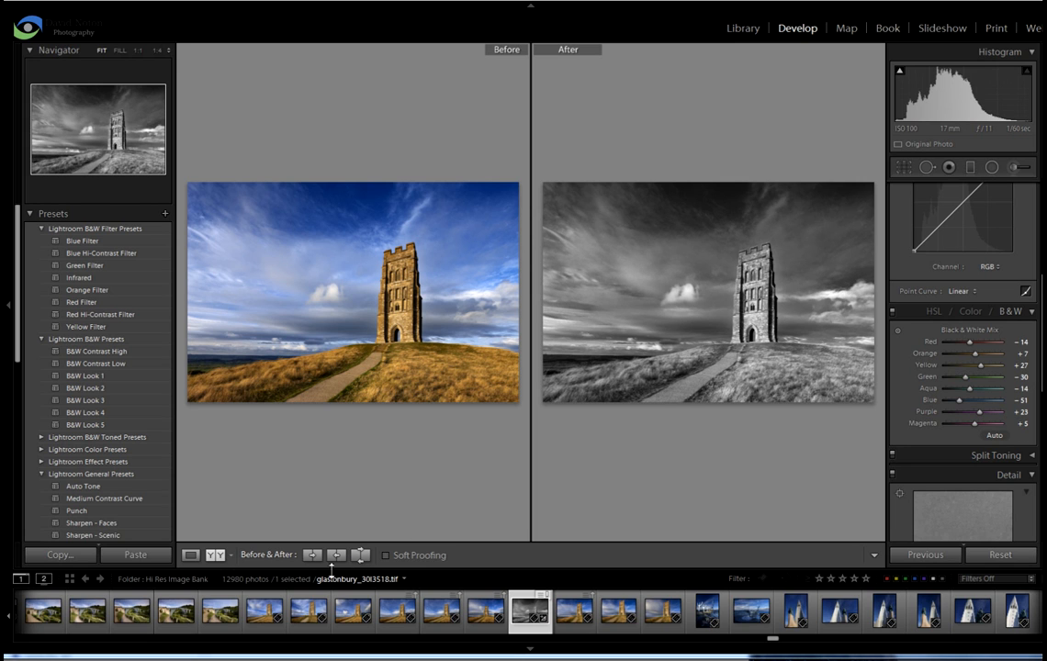
{"action": "left_click", "coordinate": [190, 554]}
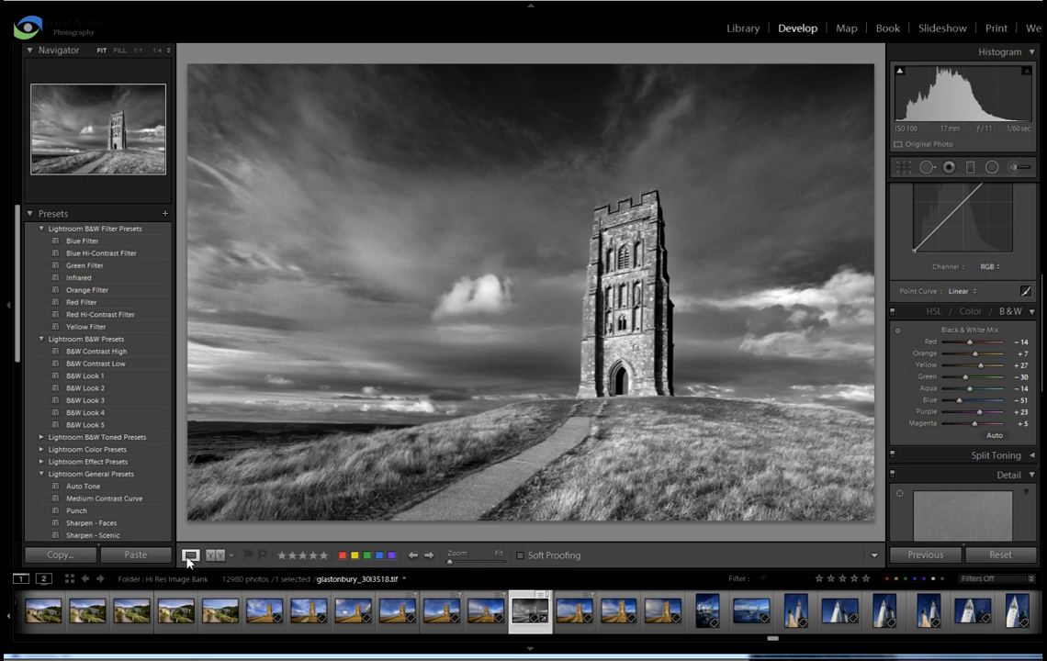
- Try different Green levels in the tower photo's black and white mix and reset the Green value
{"action": "mouse_move", "coordinate": [959, 383]}
{"action": "left_mouse_down"}
{"action": "mouse_move", "coordinate": [945, 383]}
{"action": "mouse_move", "coordinate": [1007, 386]}
{"action": "mouse_move", "coordinate": [952, 390]}
{"action": "left_mouse_up"}
{"action": "mouse_move", "coordinate": [962, 390]}
{"action": "left_mouse_down"}
{"action": "mouse_move", "coordinate": [1004, 393]}
{"action": "mouse_move", "coordinate": [957, 394]}
{"action": "mouse_move", "coordinate": [967, 392]}
{"action": "left_mouse_up"}
{"action": "double_click", "coordinate": [967, 383]}
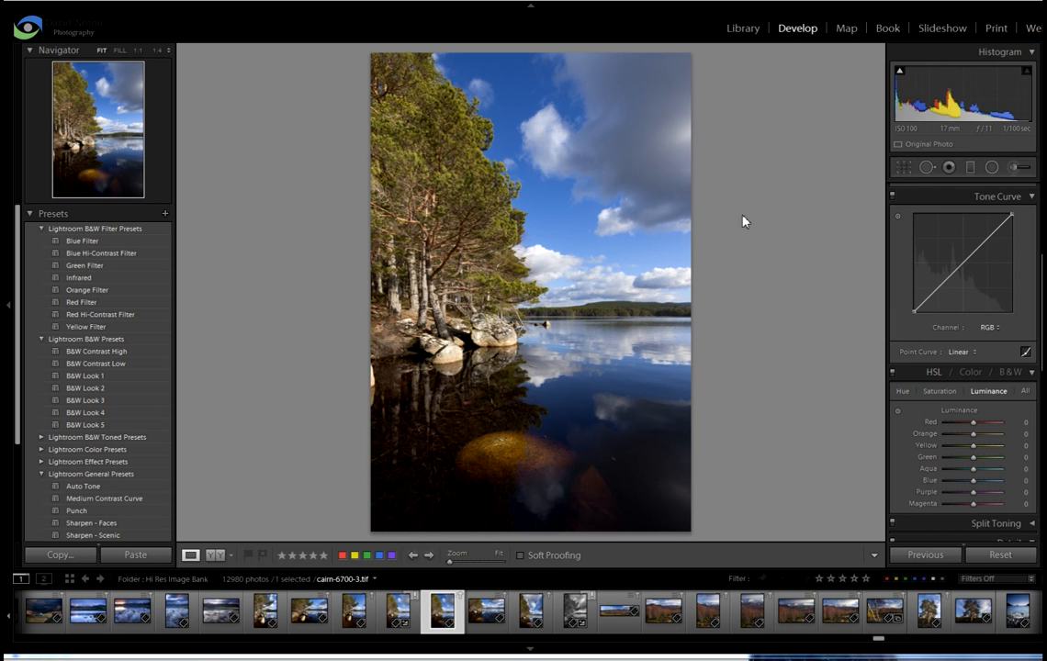
- Check the lakeside tree photo's metadata in the Library and return to developing it
{"action": "left_click", "coordinate": [741, 30]}
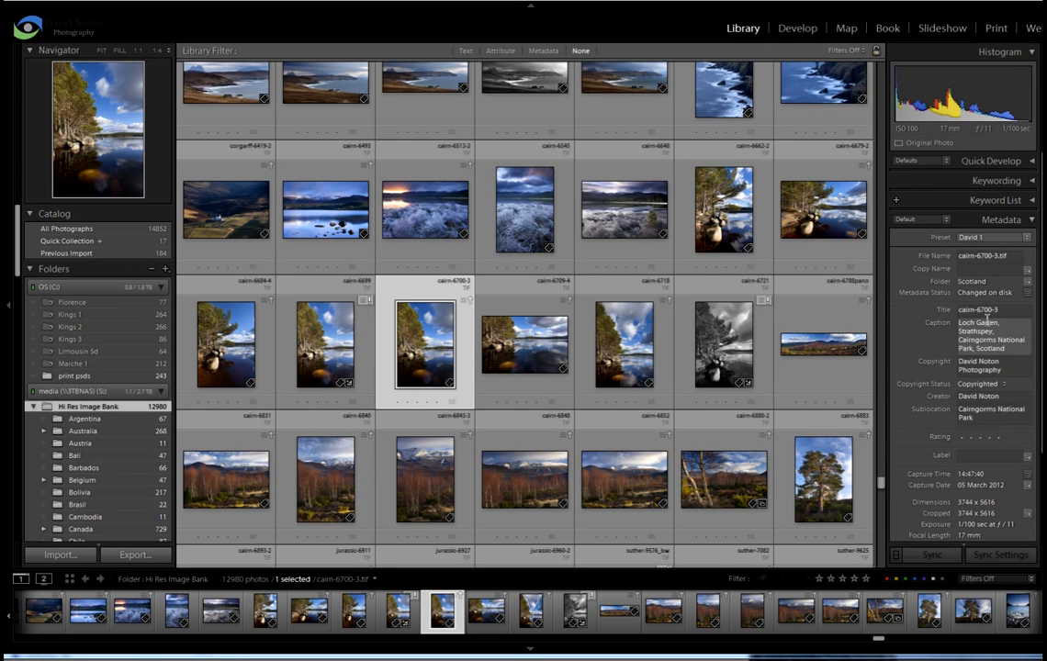
{"action": "left_click", "coordinate": [795, 35]}
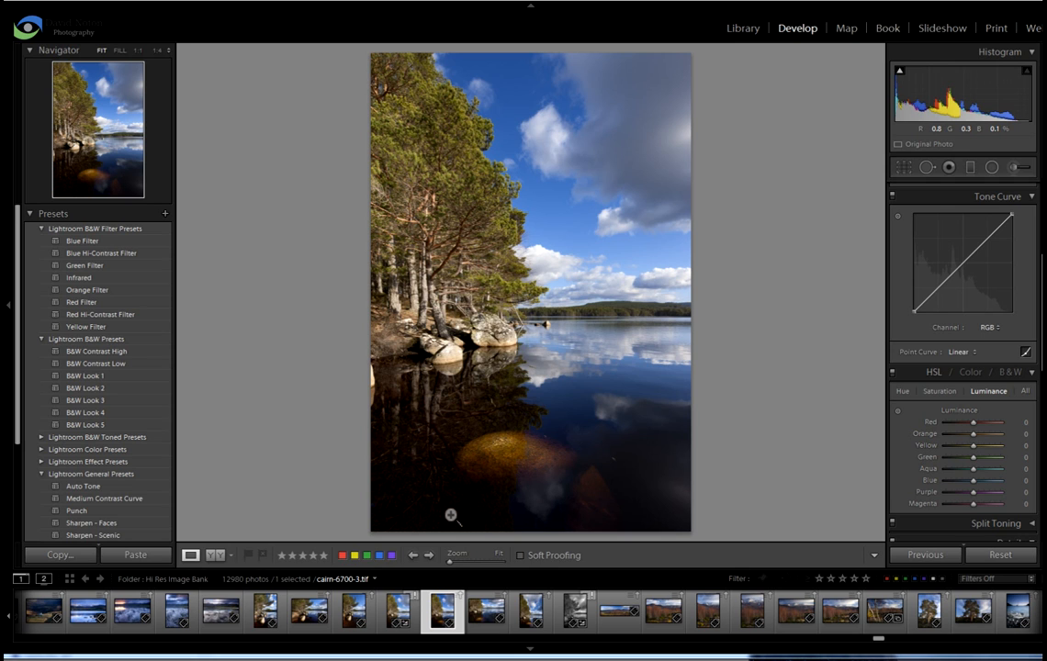
- Convert the lakeside photo to black and white and darken the sky by setting Blue to -64
{"action": "left_click", "coordinate": [1009, 373]}
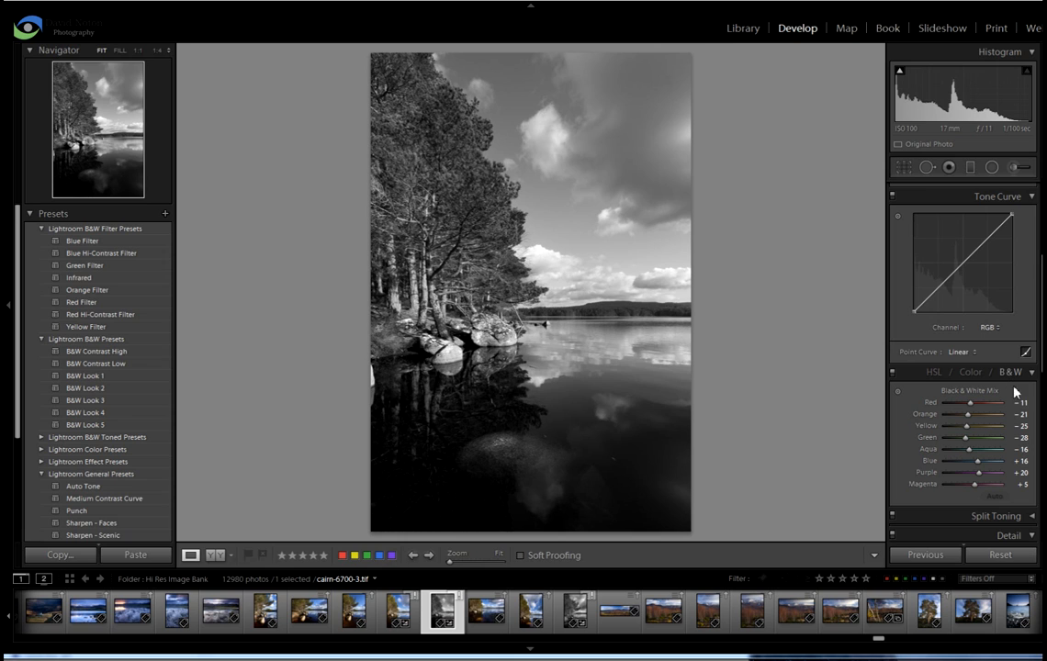
{"action": "left_click_drag", "start_coordinate": [1040, 364], "coordinate": [1040, 376]}
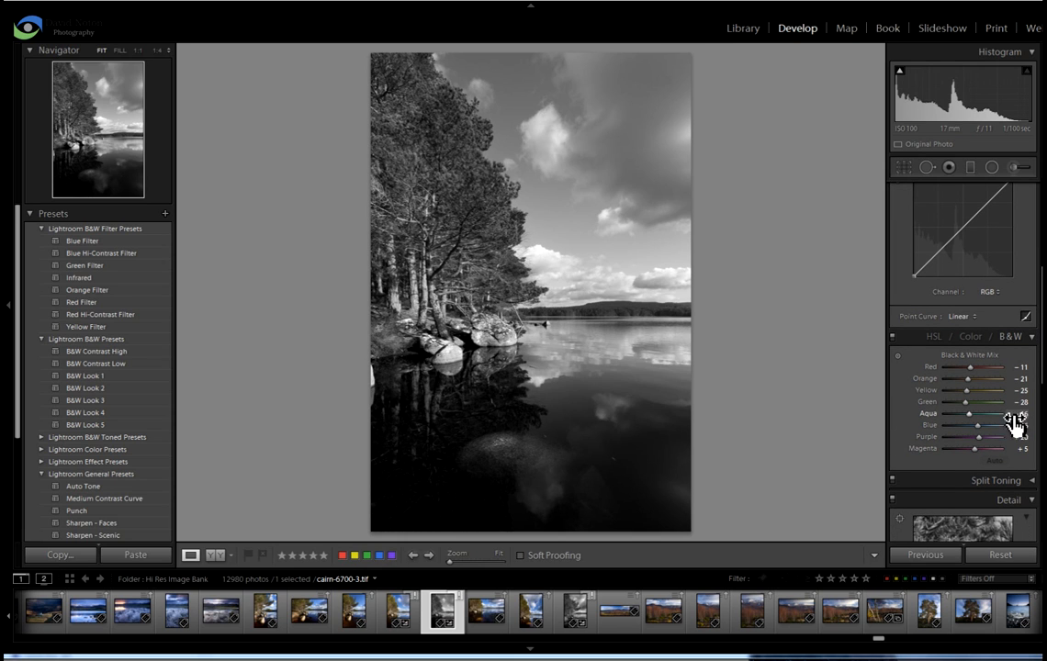
{"action": "left_click_drag", "start_coordinate": [977, 426], "coordinate": [945, 434]}
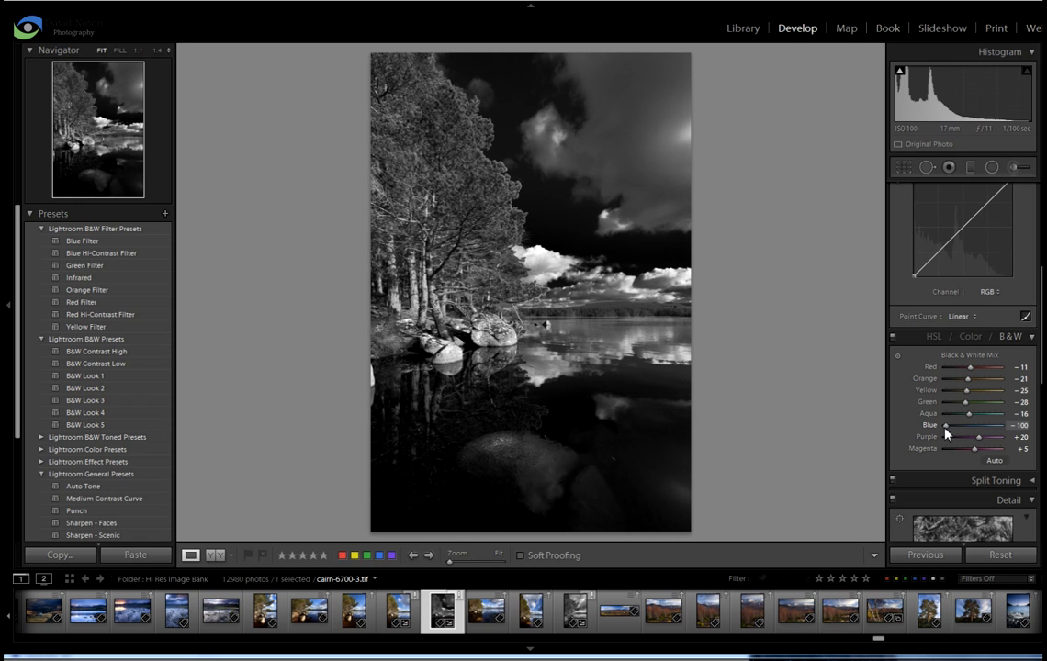
{"action": "left_click_drag", "start_coordinate": [945, 432], "coordinate": [956, 436]}
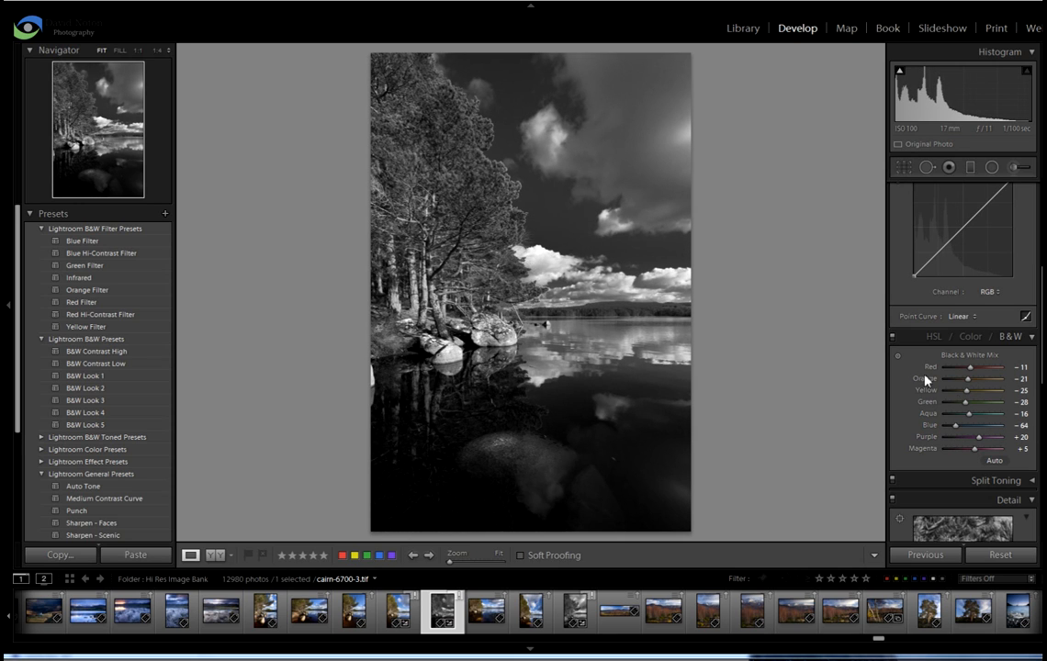
- Brighten the trees in the lakeside photo by setting Green to +67, and try a darker Red before resetting it
{"action": "left_click_drag", "start_coordinate": [965, 407], "coordinate": [993, 415]}
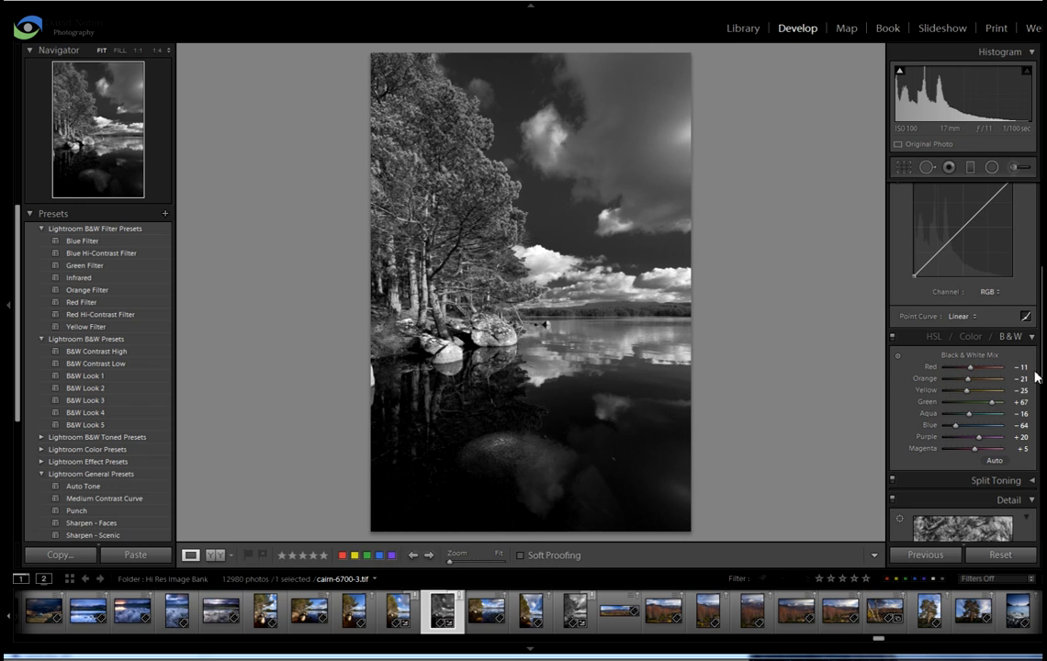
{"action": "mouse_move", "coordinate": [969, 368]}
{"action": "left_mouse_down"}
{"action": "mouse_move", "coordinate": [986, 368]}
{"action": "mouse_move", "coordinate": [950, 377]}
{"action": "mouse_move", "coordinate": [982, 378]}
{"action": "mouse_move", "coordinate": [966, 372]}
{"action": "left_mouse_up"}
{"action": "double_click", "coordinate": [965, 369]}
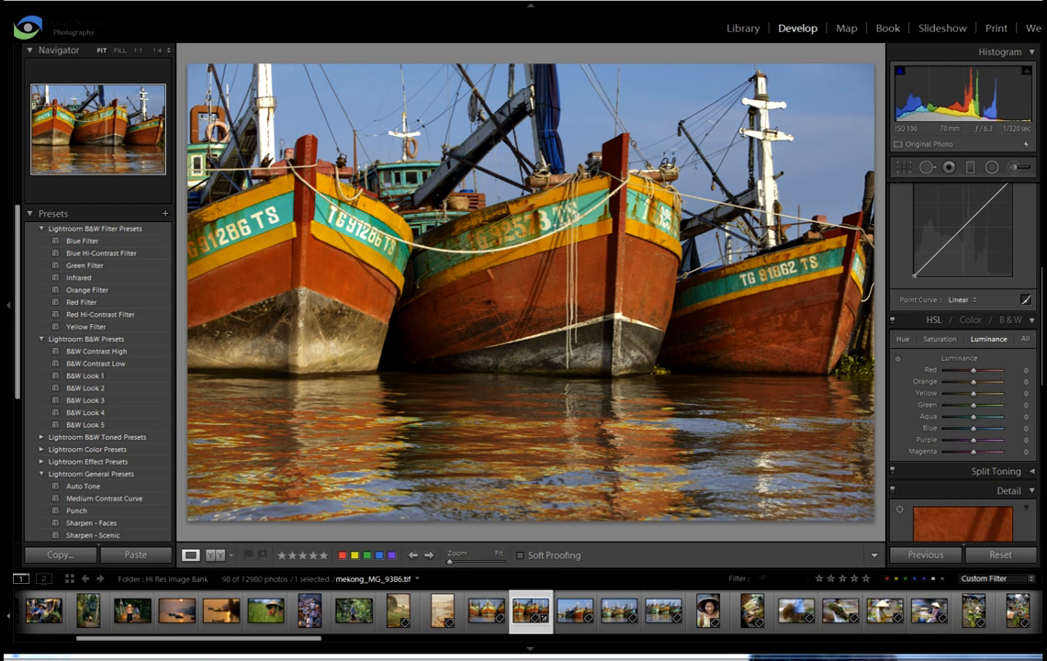
- Convert the fishing boats photo to black and white and set Blue to -76 to darken the sky
{"action": "left_click", "coordinate": [1010, 320]}
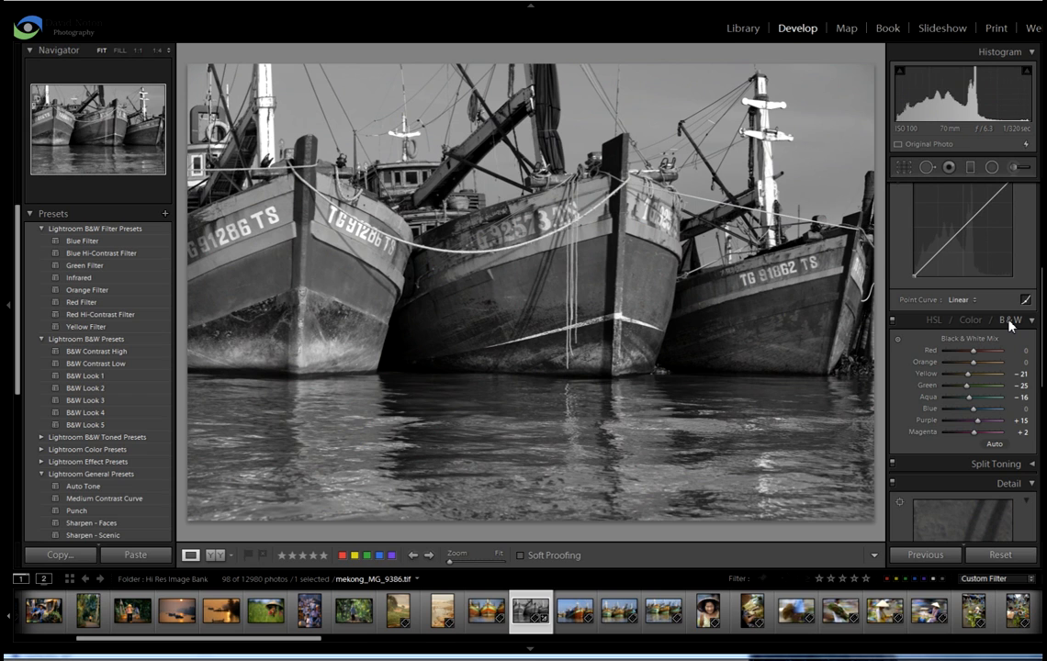
{"action": "left_click", "coordinate": [933, 320]}
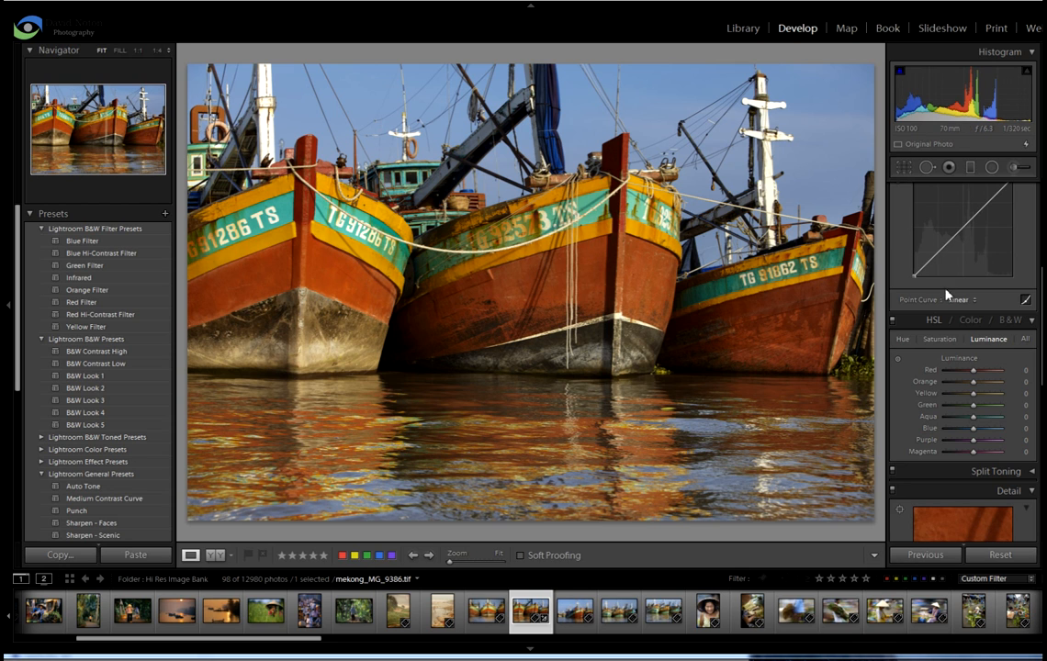
{"action": "left_click", "coordinate": [1010, 320]}
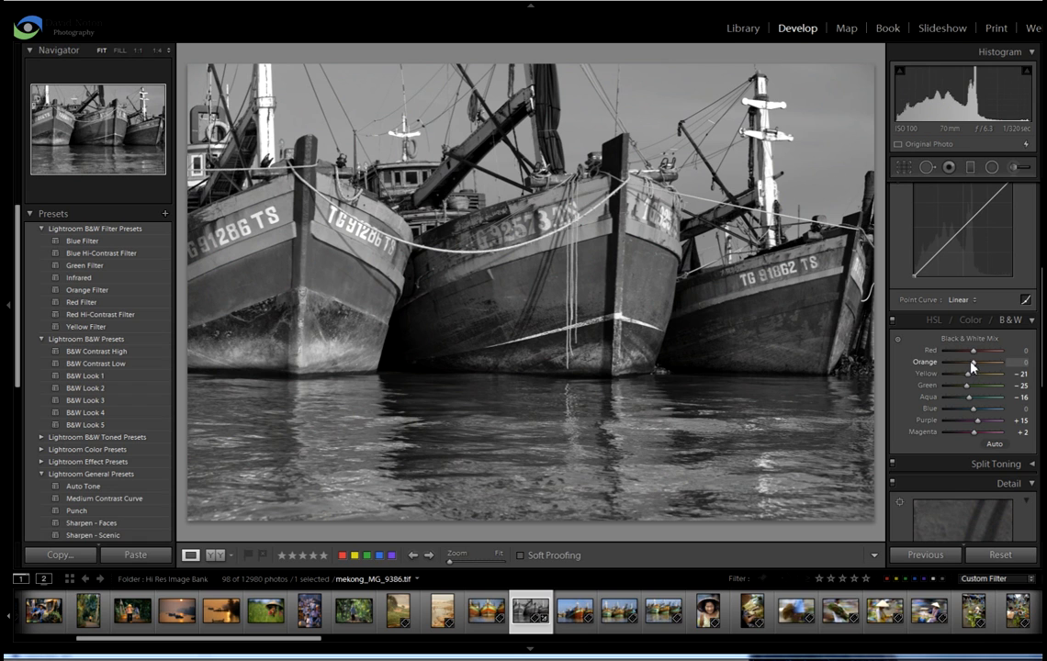
{"action": "left_click_drag", "start_coordinate": [974, 415], "coordinate": [955, 413]}
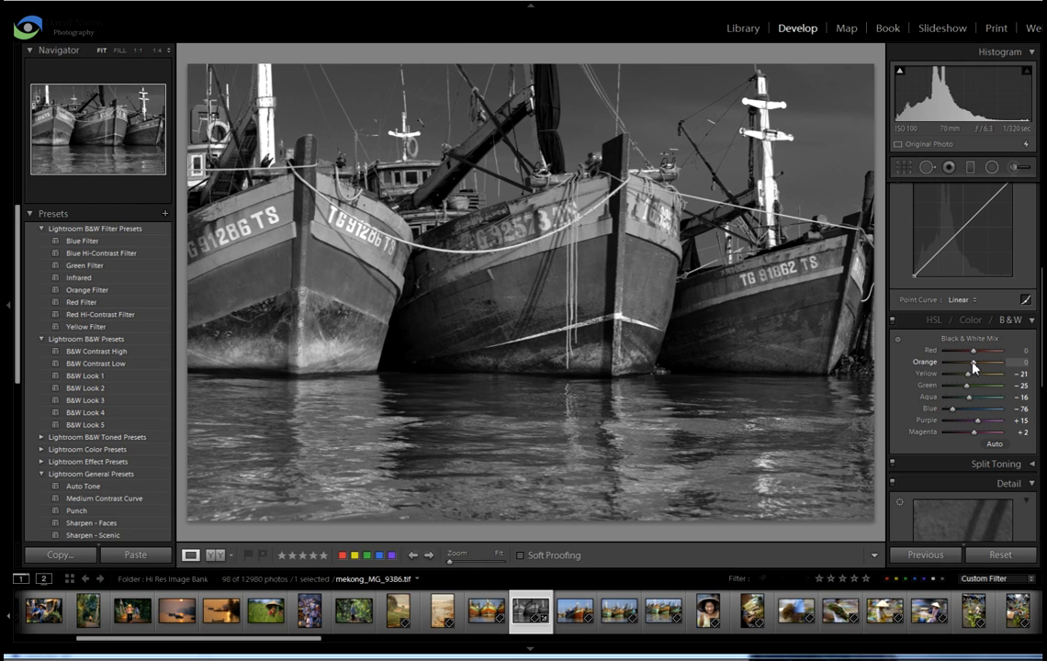
- Try Orange at +64 in the boats photo's black and white mix, then darken it and return it to 0
{"action": "left_click_drag", "start_coordinate": [974, 367], "coordinate": [991, 370]}
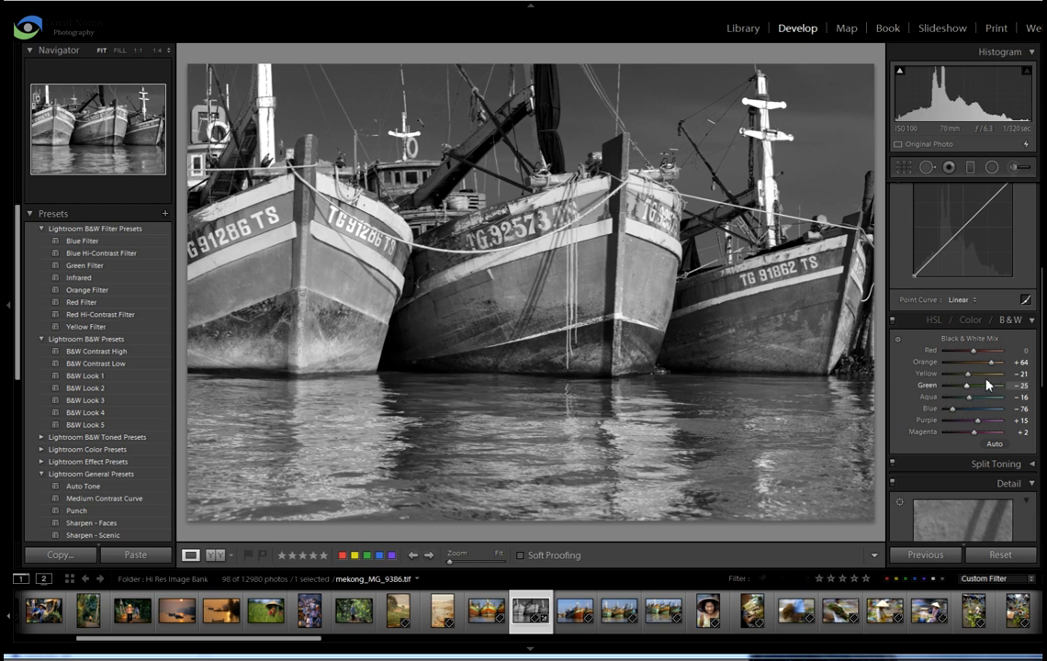
{"action": "left_click_drag", "start_coordinate": [991, 363], "coordinate": [952, 367]}
{"action": "left_click_drag", "start_coordinate": [961, 365], "coordinate": [972, 363]}
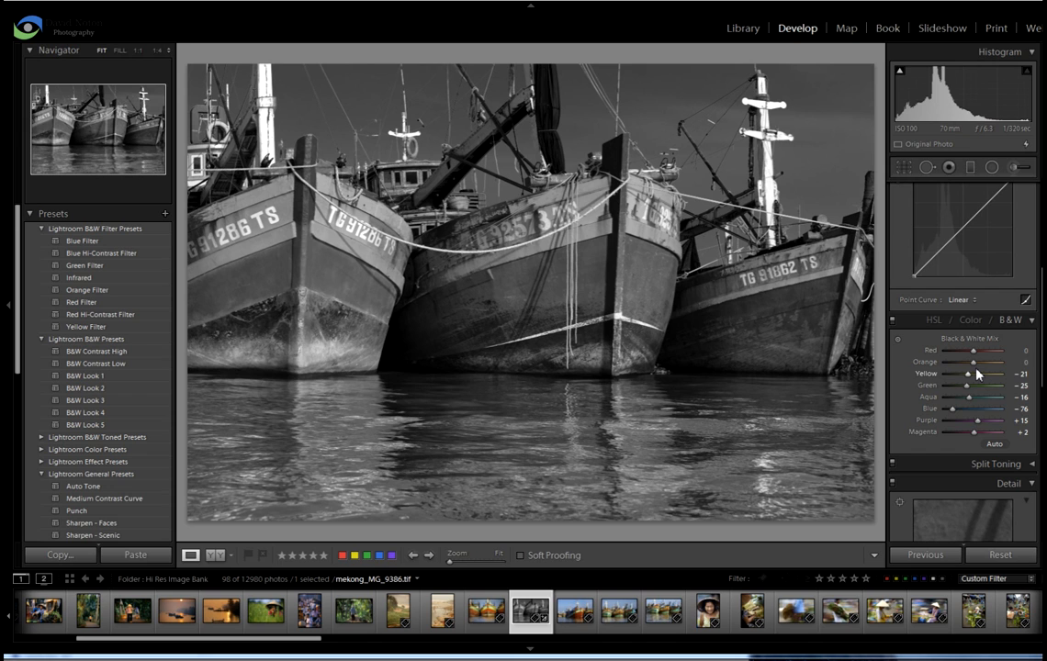
- Try Red at +47 on the boats, reset it to 0, and raise Orange slightly instead
{"action": "left_click_drag", "start_coordinate": [973, 351], "coordinate": [989, 358]}
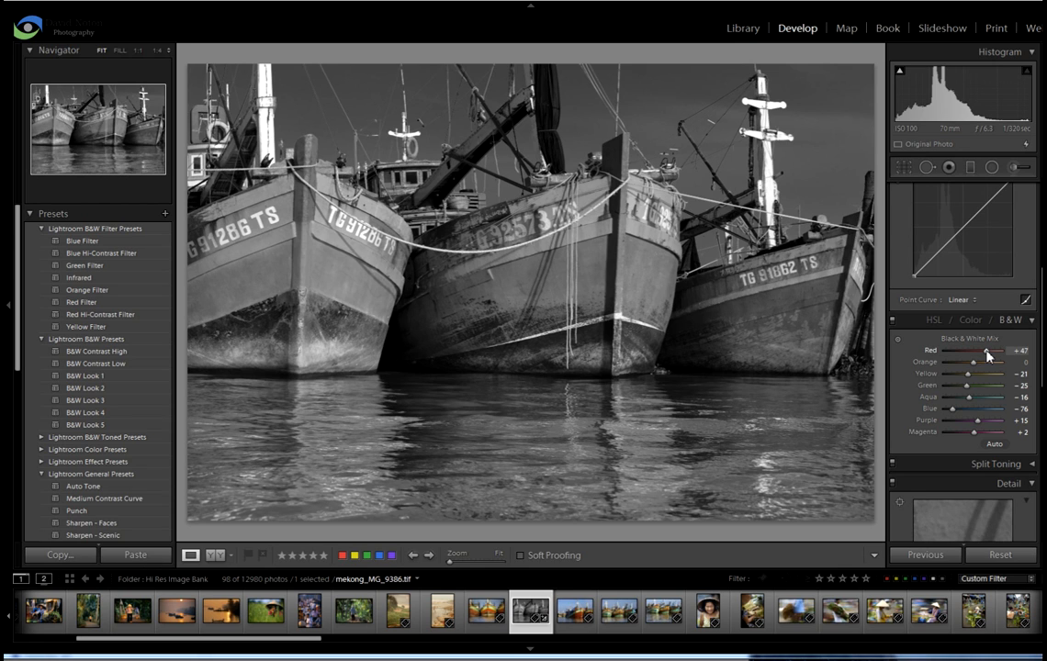
{"action": "double_click", "coordinate": [988, 356]}
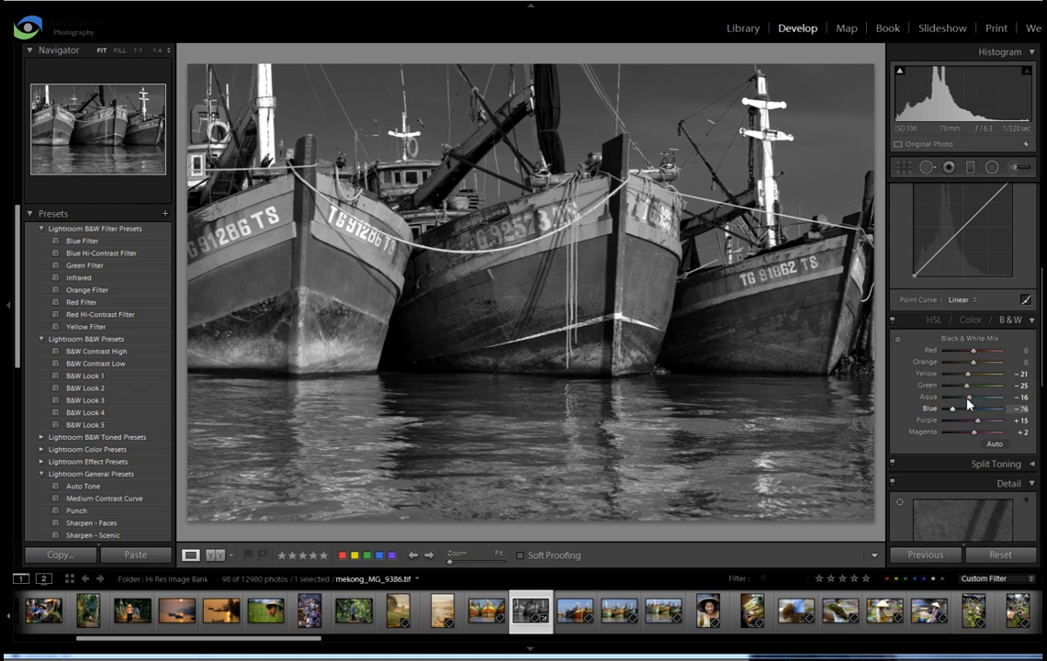
{"action": "left_click_drag", "start_coordinate": [974, 363], "coordinate": [982, 369]}
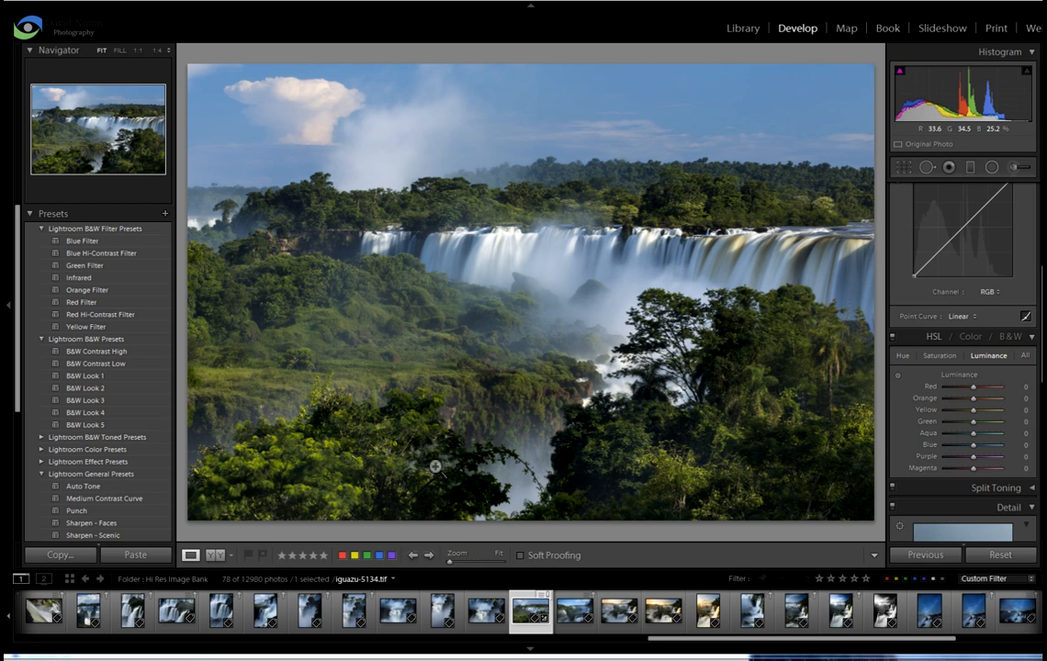
- Convert the waterfall photo to black and white, switching back to color once to compare
{"action": "left_click", "coordinate": [1011, 337]}
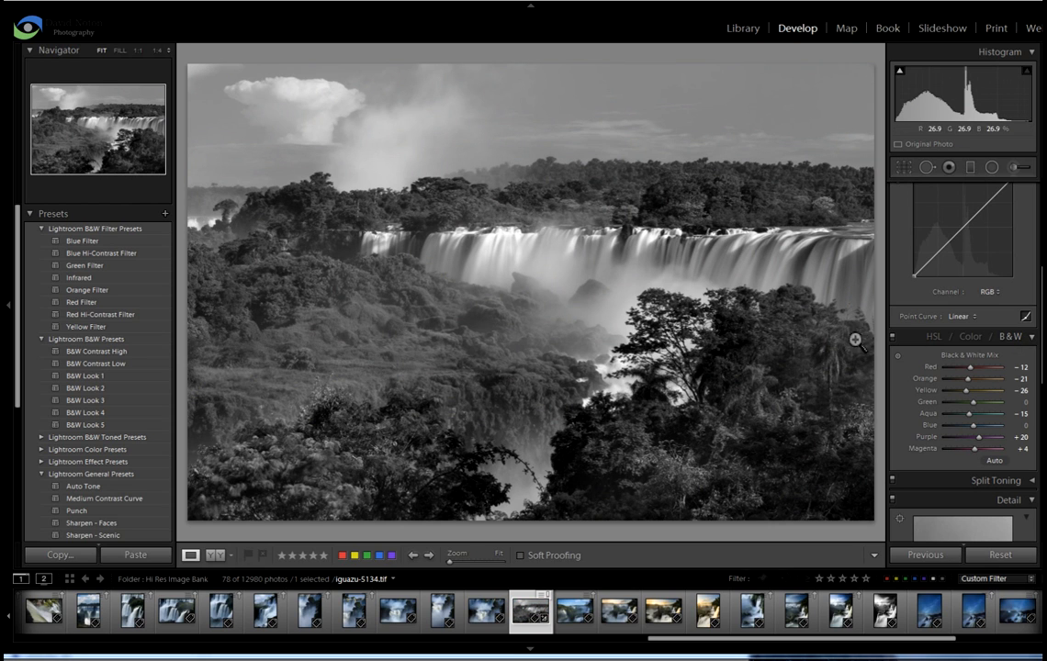
{"action": "left_click", "coordinate": [932, 340]}
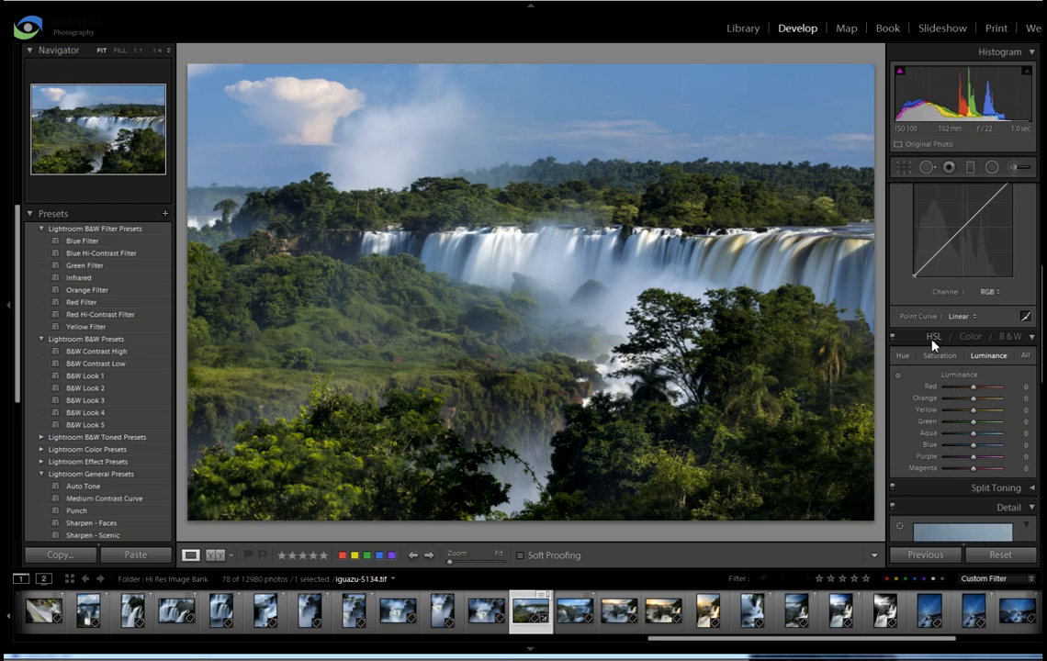
{"action": "left_click", "coordinate": [1011, 338]}
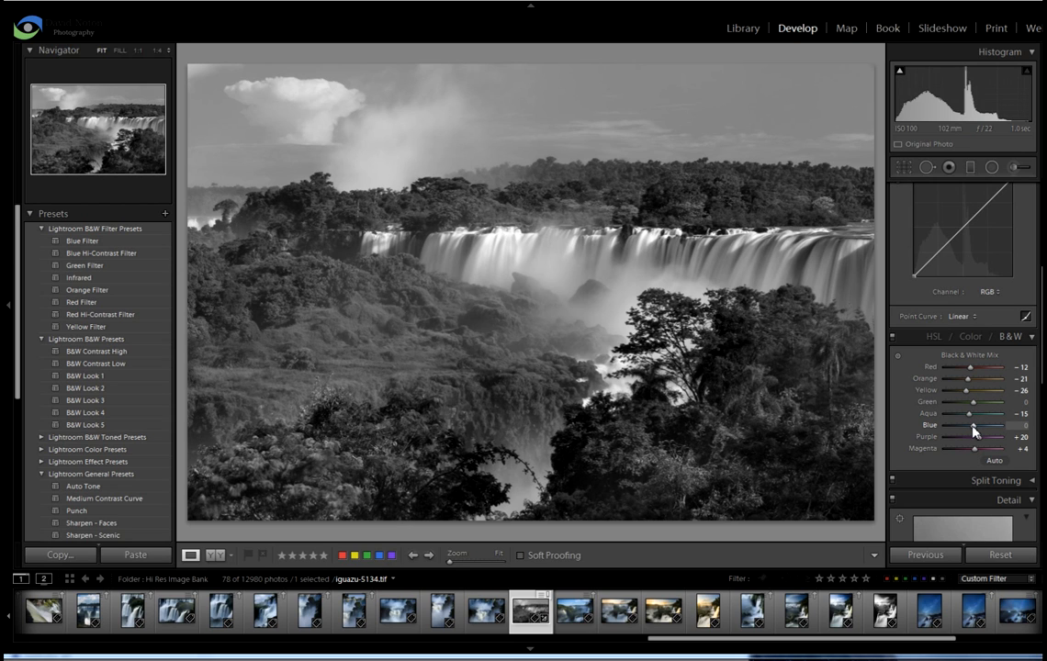
- Darken the sky and brighten the foliage of the waterfall photo by setting Blue to -87 and Green to +96
{"action": "left_click_drag", "start_coordinate": [974, 431], "coordinate": [951, 431]}
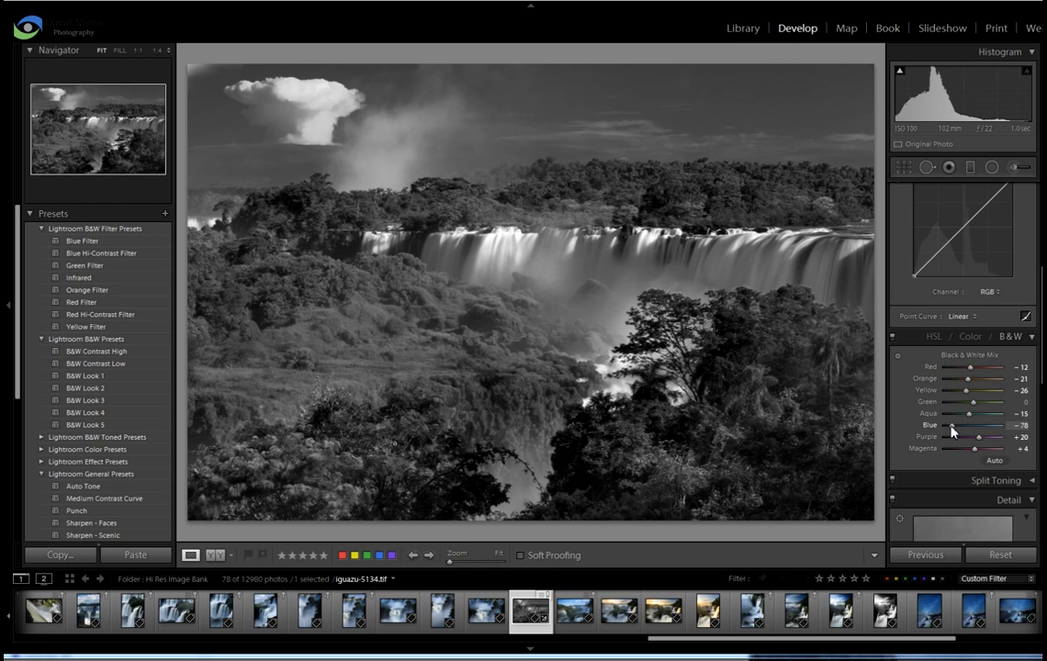
{"action": "left_click_drag", "start_coordinate": [952, 430], "coordinate": [949, 432]}
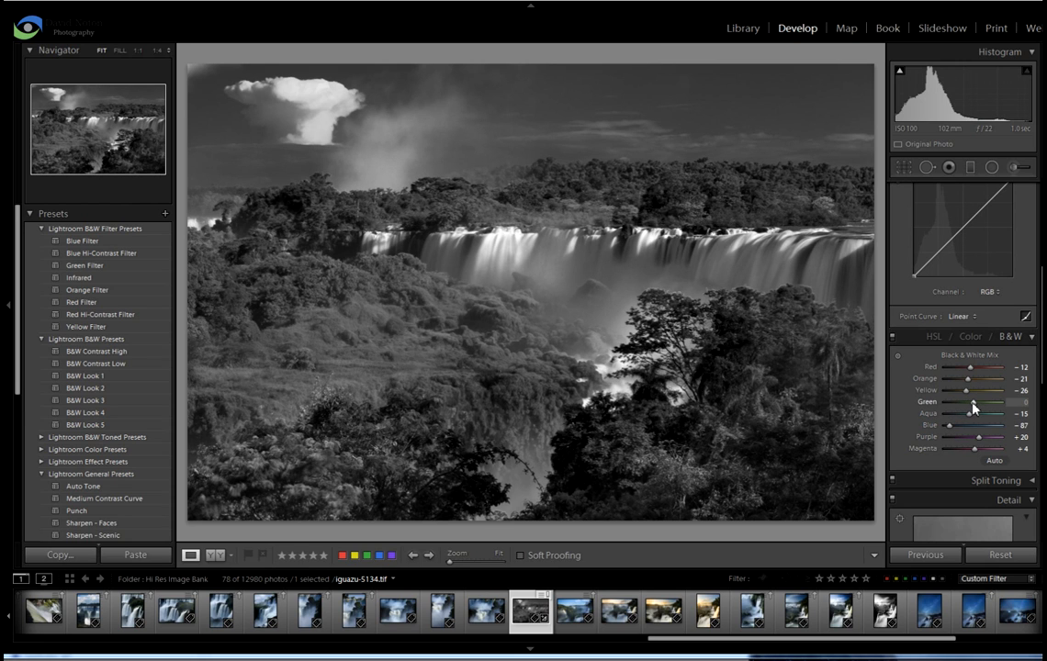
{"action": "left_click_drag", "start_coordinate": [973, 408], "coordinate": [1000, 409]}
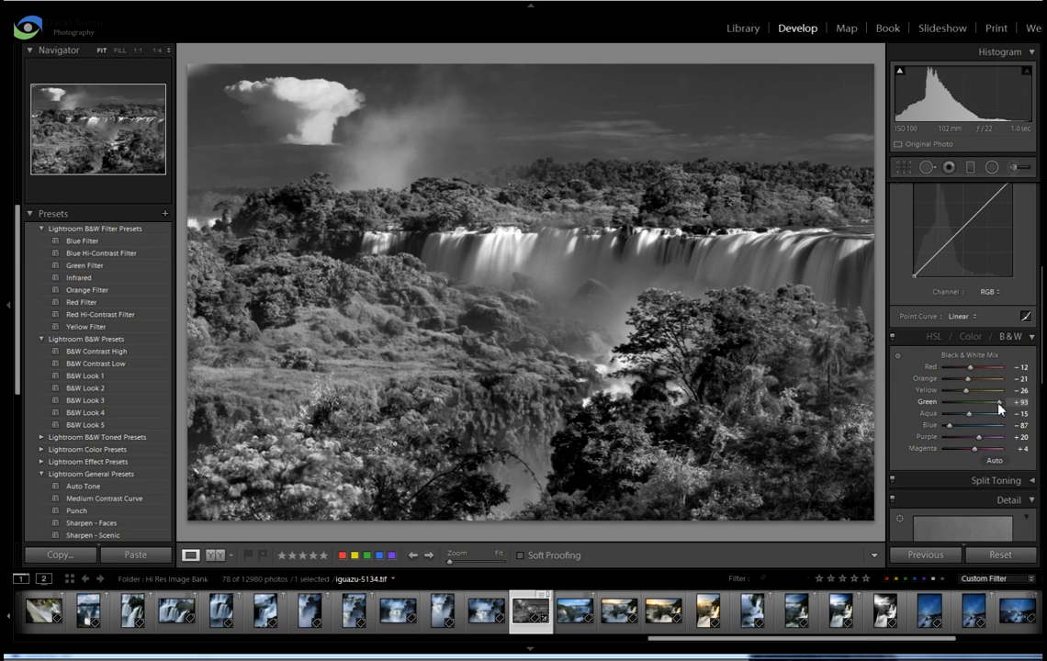
{"action": "left_click_drag", "start_coordinate": [999, 408], "coordinate": [1000, 409]}
- Apply the Medium Contrast point curve to the waterfall photo and show its before and after versions side by side
{"action": "scroll", "coordinate": [990, 350], "scroll_direction": "up", "scroll_amount": 1}
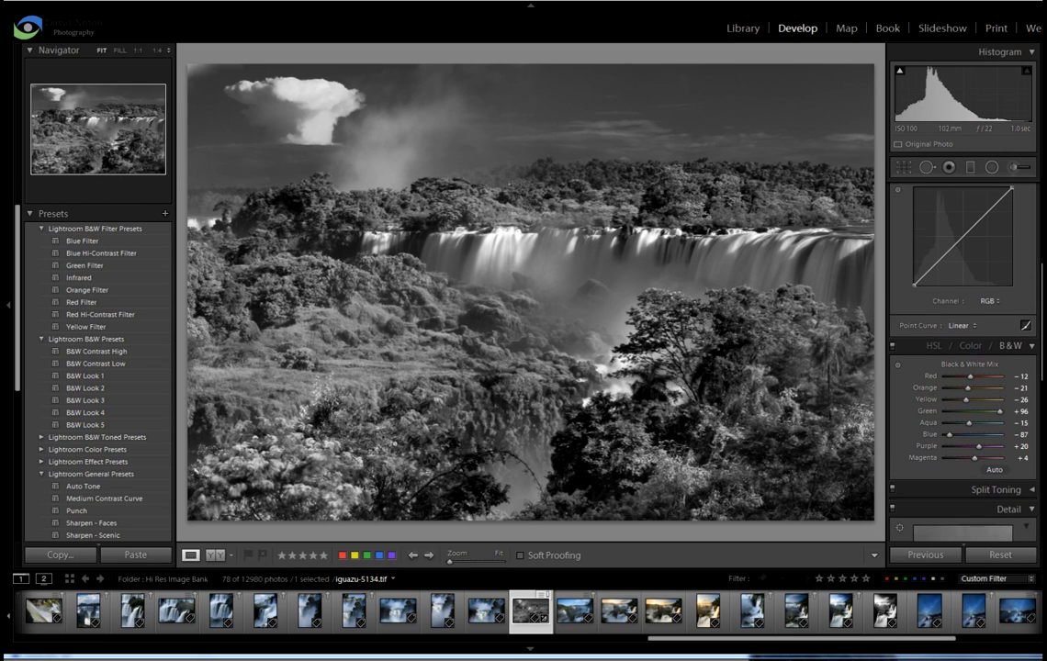
{"action": "left_click", "coordinate": [975, 344]}
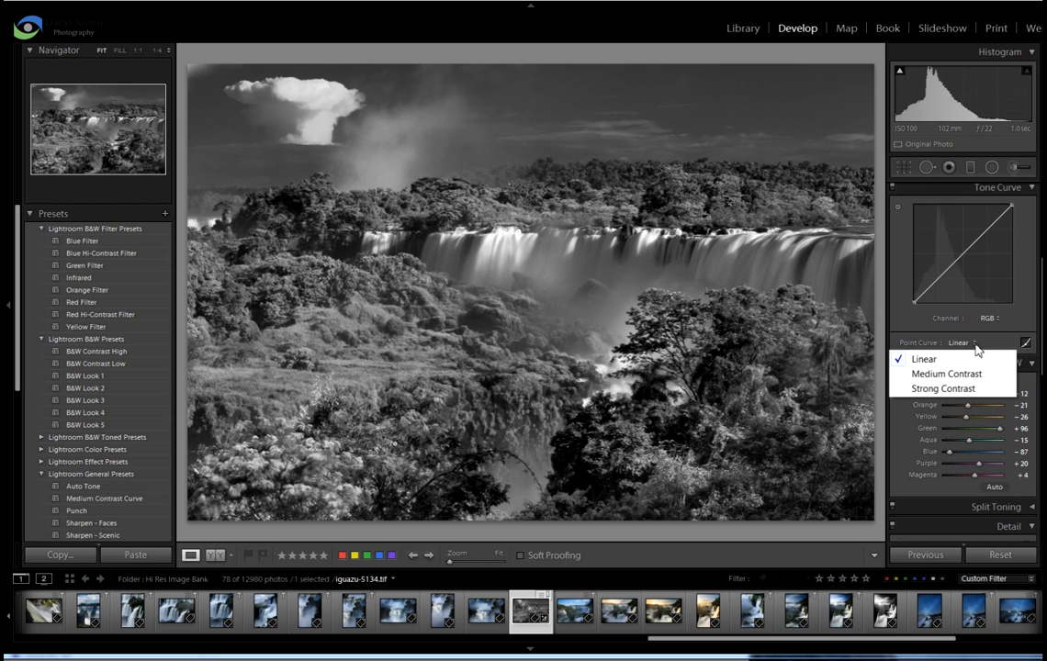
{"action": "left_click", "coordinate": [940, 375]}
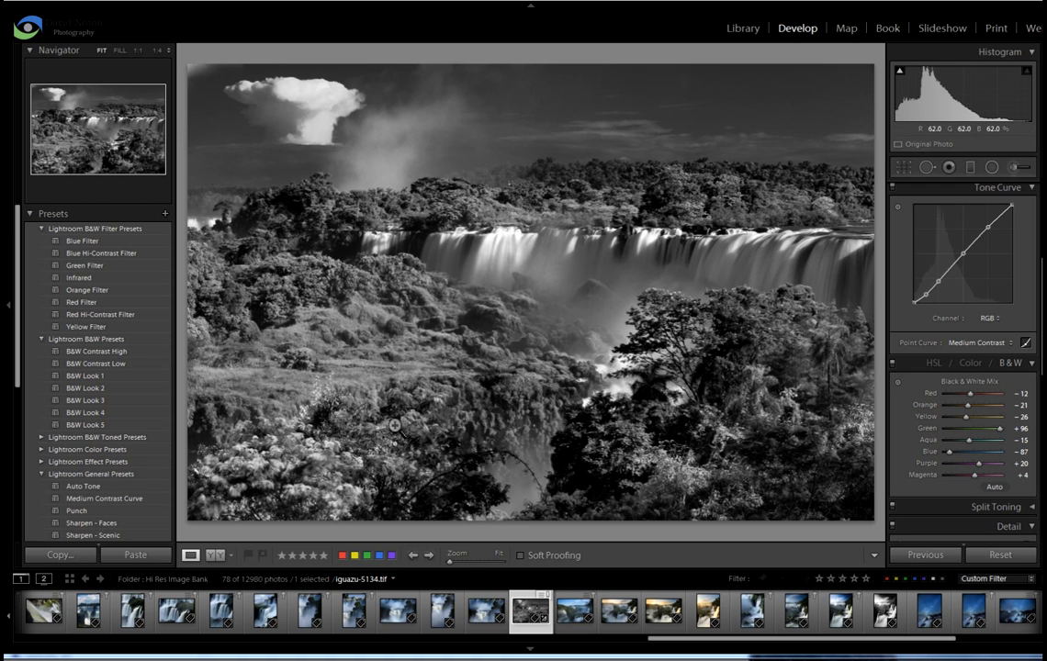
{"action": "left_click", "coordinate": [217, 556]}
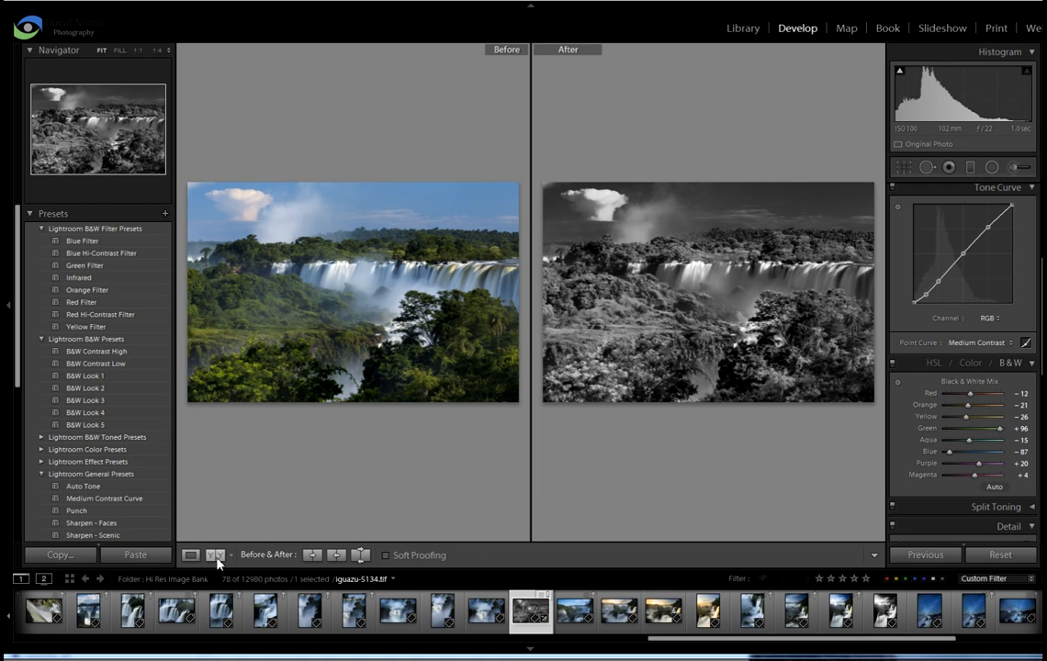